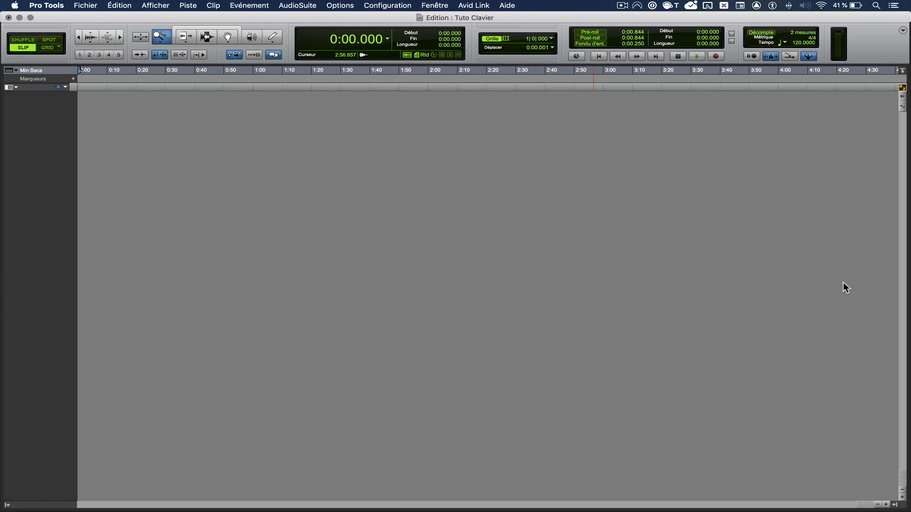
Step: Enable the Accessibility Keyboard in the keyboard section of the Accessibility settings in System Preferences
{"action": "mouse_move", "coordinate": [910, 511]}
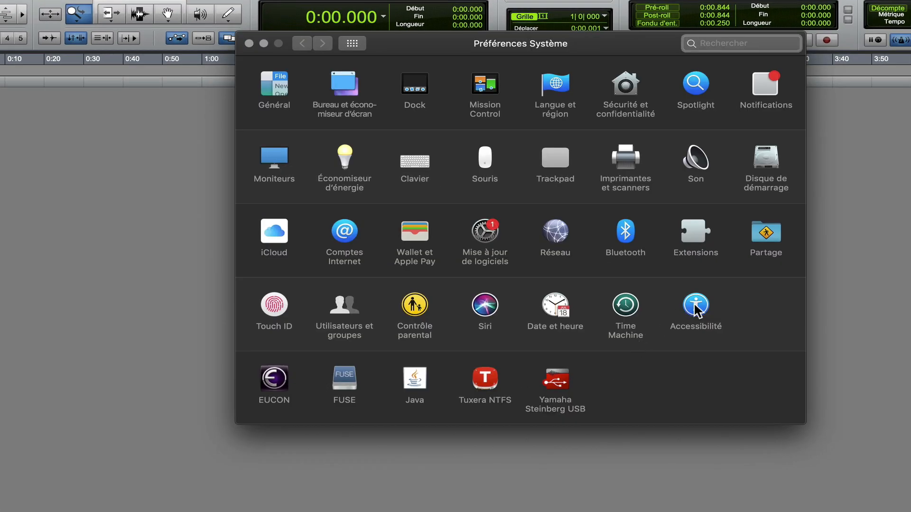
{"action": "left_click", "coordinate": [695, 303]}
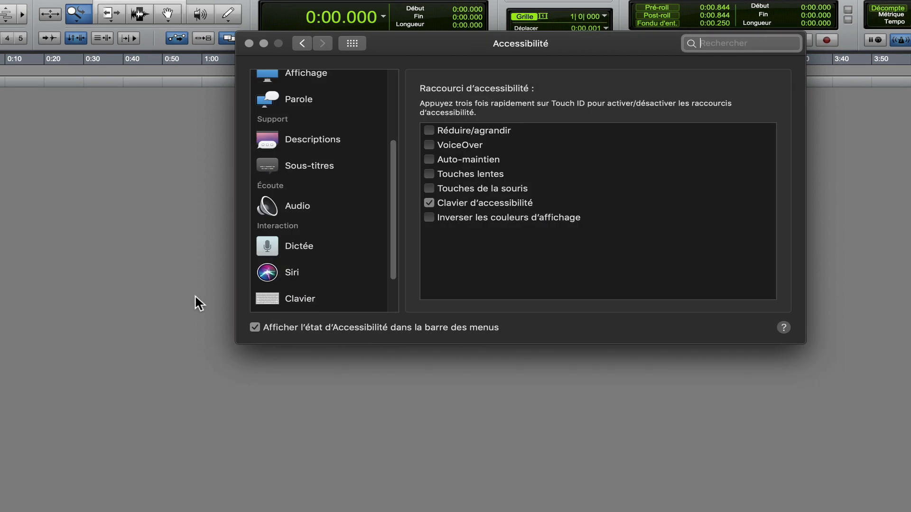
{"action": "left_click", "coordinate": [268, 297]}
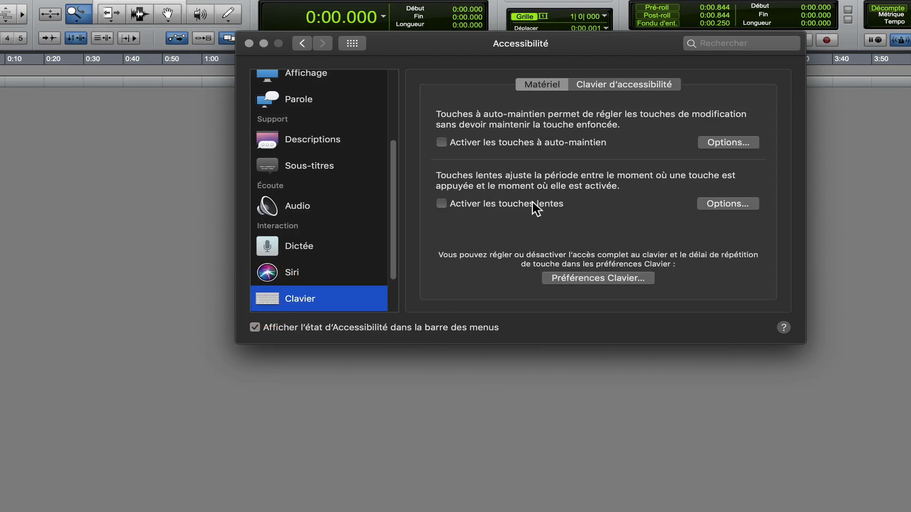
{"action": "left_click", "coordinate": [587, 88]}
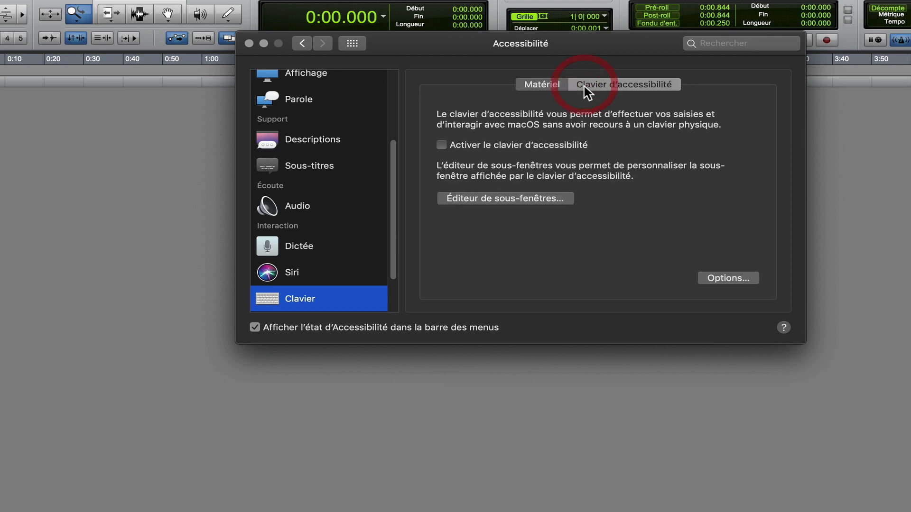
{"action": "left_click", "coordinate": [441, 145]}
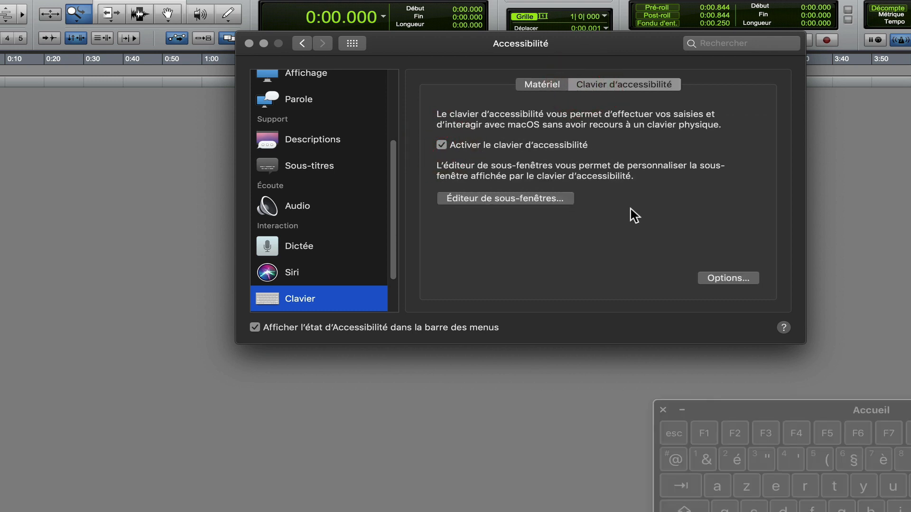
Step: Move the on-screen keyboard into view and check the panel it shows in Pro Tools before returning to System Preferences
{"action": "left_click_drag", "start_coordinate": [771, 413], "coordinate": [571, 366]}
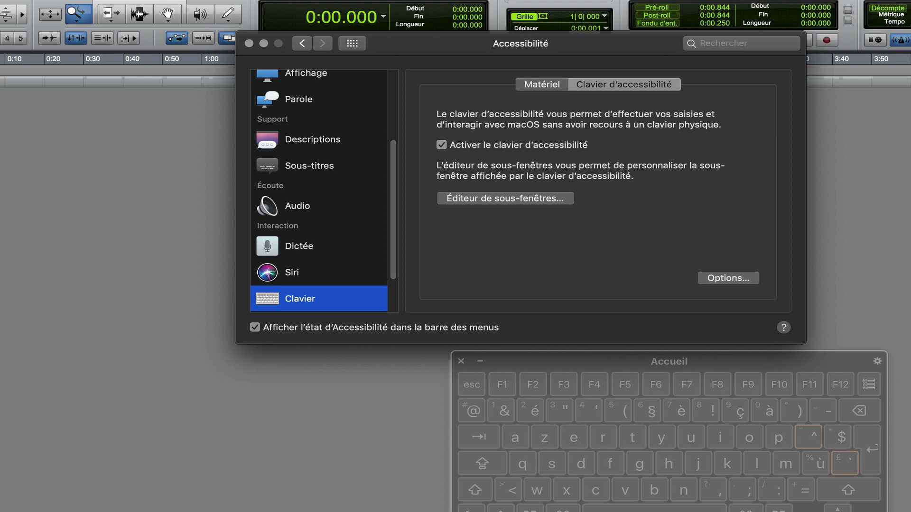
{"action": "left_click", "coordinate": [901, 227]}
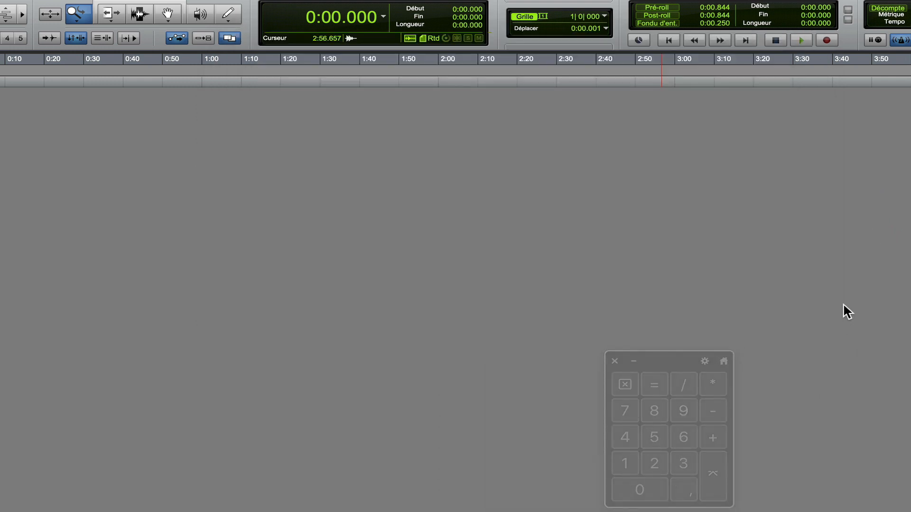
{"action": "key", "text": "super+Tab"}
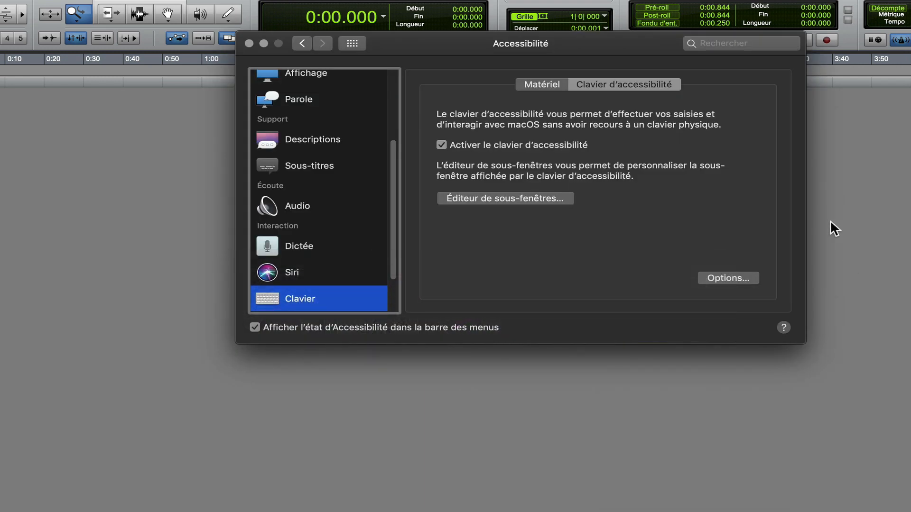
Step: Open the panel editor, enlarge its window and move the on-screen keyboard clear of the editing area
{"action": "left_click", "coordinate": [544, 201]}
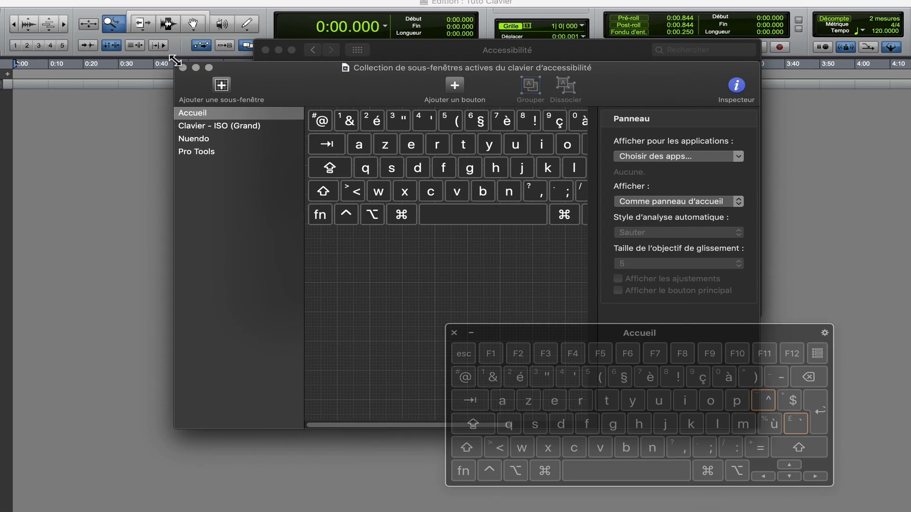
{"action": "left_click_drag", "start_coordinate": [146, 56], "coordinate": [56, 30]}
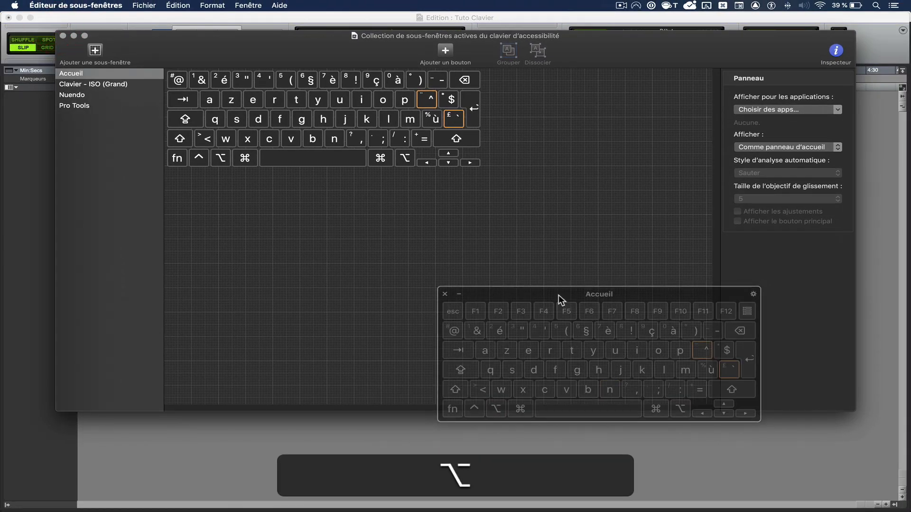
{"action": "left_click_drag", "start_coordinate": [559, 295], "coordinate": [647, 393]}
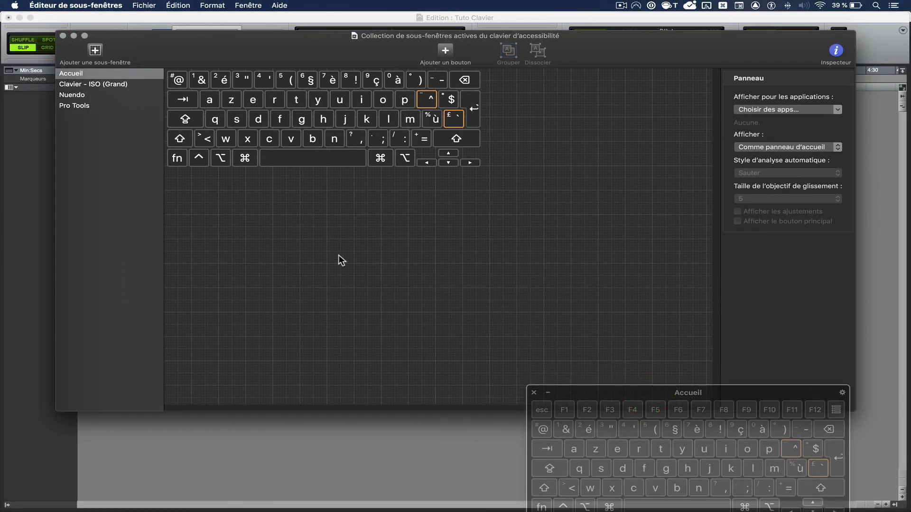
Step: Add a panel from the Clavier - ISO (Grand) template and delete all its keys except the numeric keypad
{"action": "left_click", "coordinate": [95, 53]}
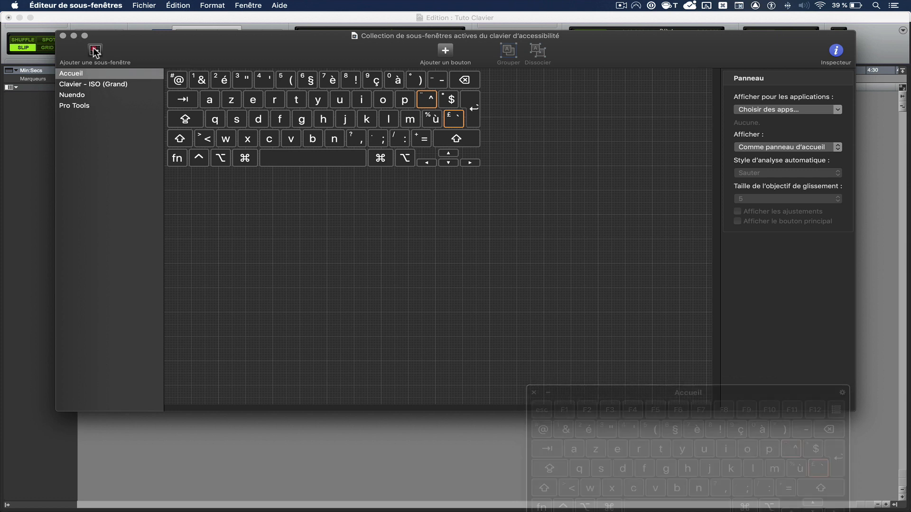
{"action": "left_click", "coordinate": [76, 203]}
{"action": "left_click", "coordinate": [97, 51]}
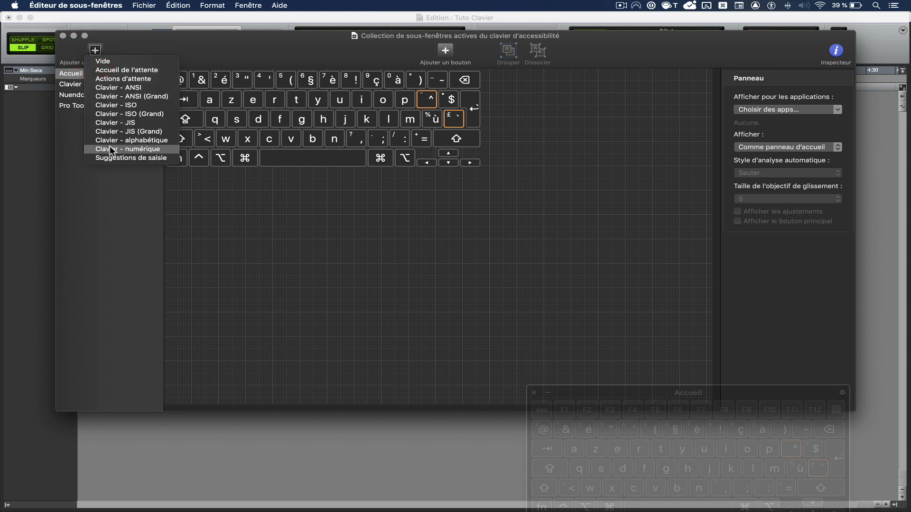
{"action": "left_click", "coordinate": [119, 113]}
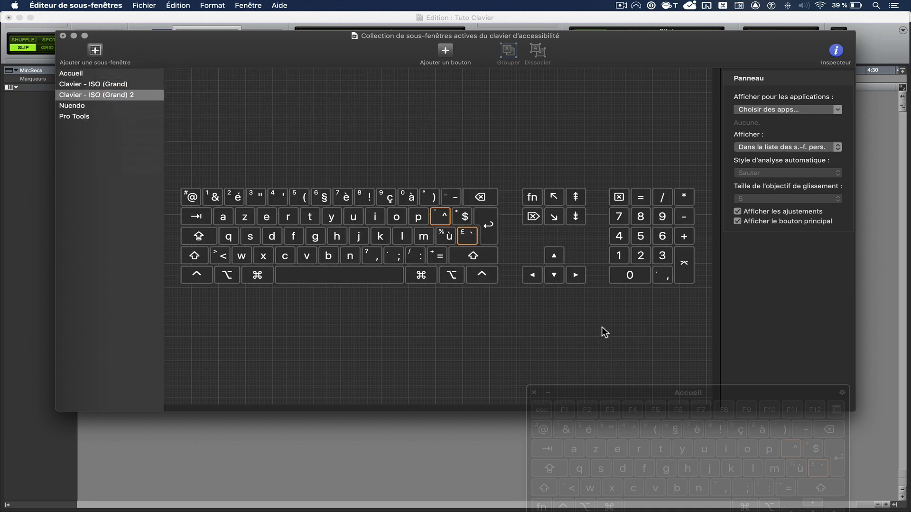
{"action": "left_click_drag", "start_coordinate": [600, 327], "coordinate": [172, 158]}
{"action": "key", "text": "BackSpace"}
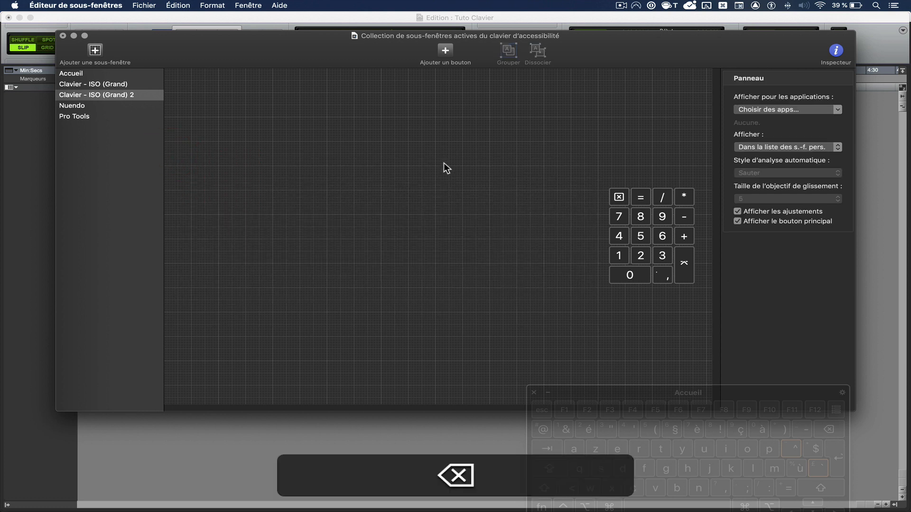
Step: Rename the new keypad panel as PT and set it to display for Pro Tools.app
{"action": "left_click", "coordinate": [84, 95]}
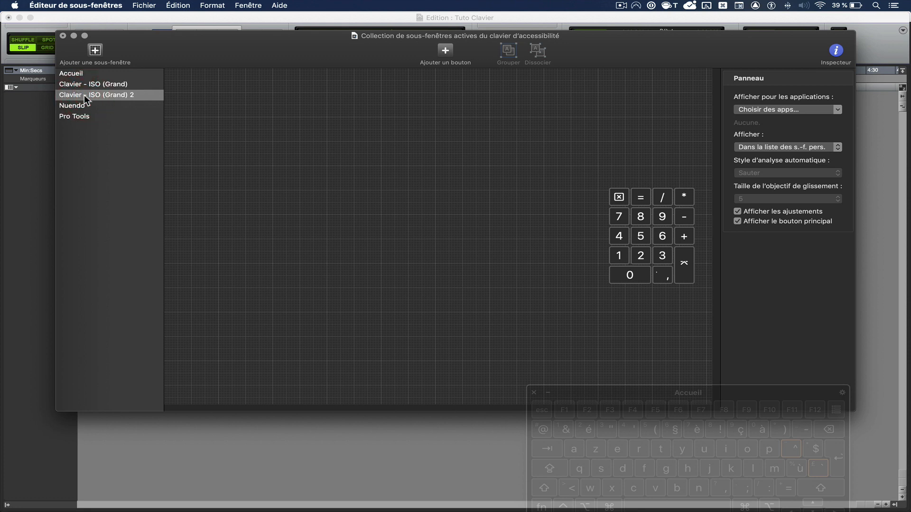
{"action": "left_click", "coordinate": [84, 95]}
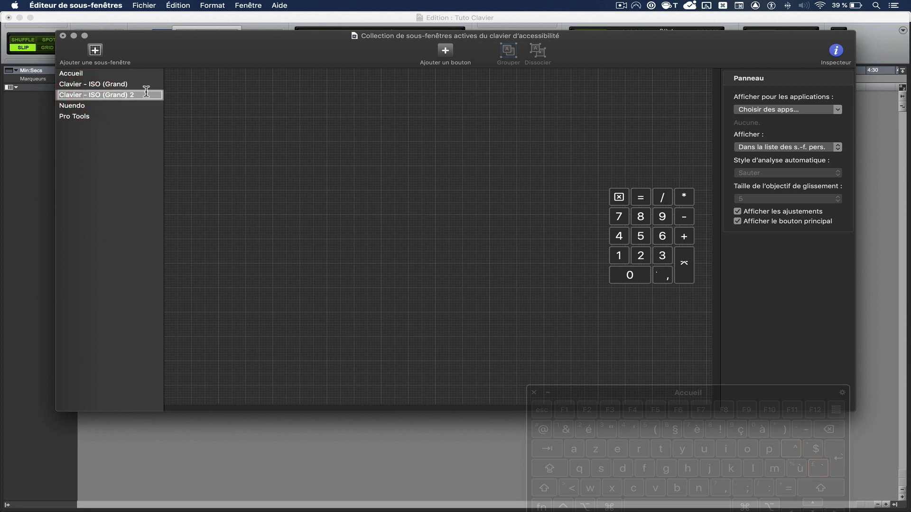
{"action": "left_click_drag", "start_coordinate": [142, 92], "coordinate": [45, 86]}
{"action": "type", "text": "PT"}
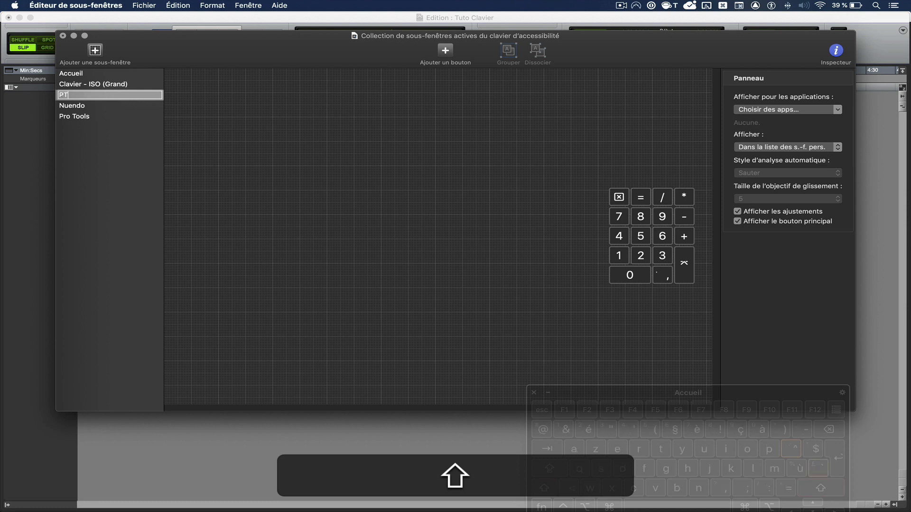
{"action": "key", "text": "Return"}
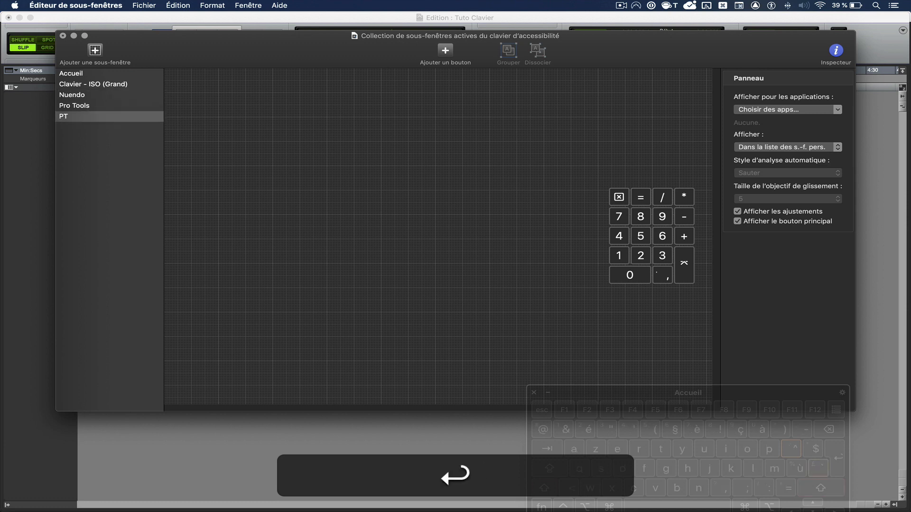
{"action": "left_click", "coordinate": [816, 110]}
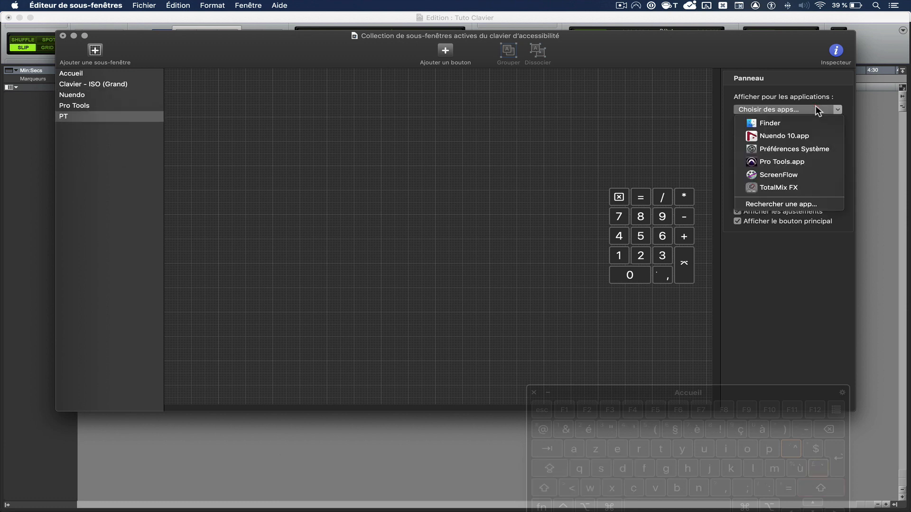
{"action": "left_click", "coordinate": [798, 163]}
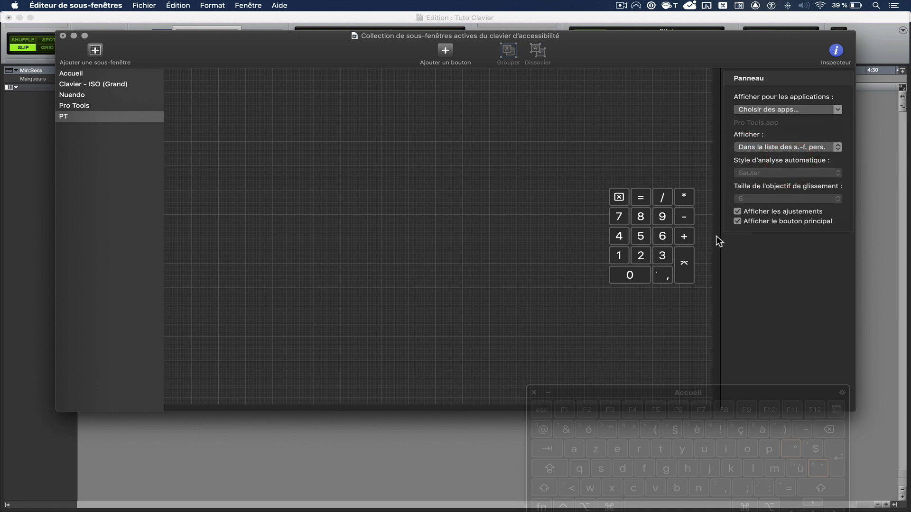
Step: Delete the PT panel from the collection
{"action": "left_click", "coordinate": [72, 114]}
{"action": "key", "text": "BackSpace"}
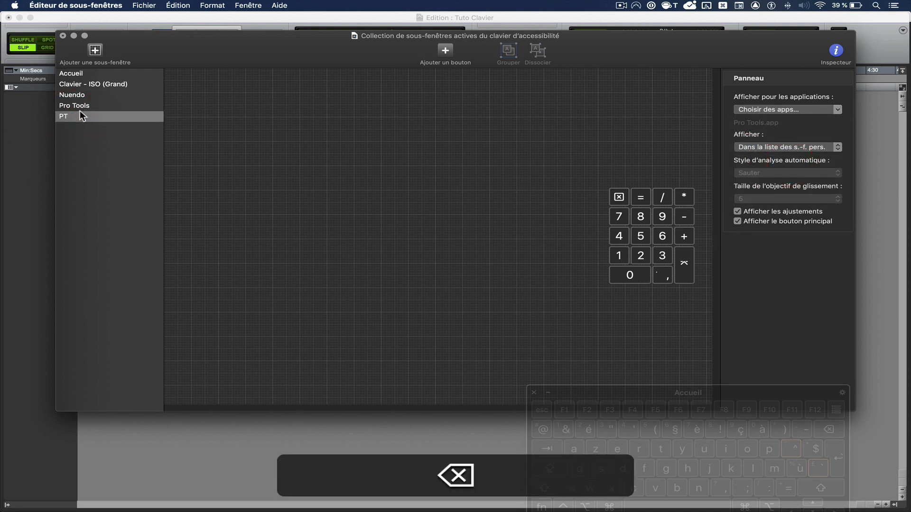
Step: Select the Pro Tools panel and examine the on-screen keyboard's custom panel list and the panel's display options
{"action": "left_click", "coordinate": [81, 105]}
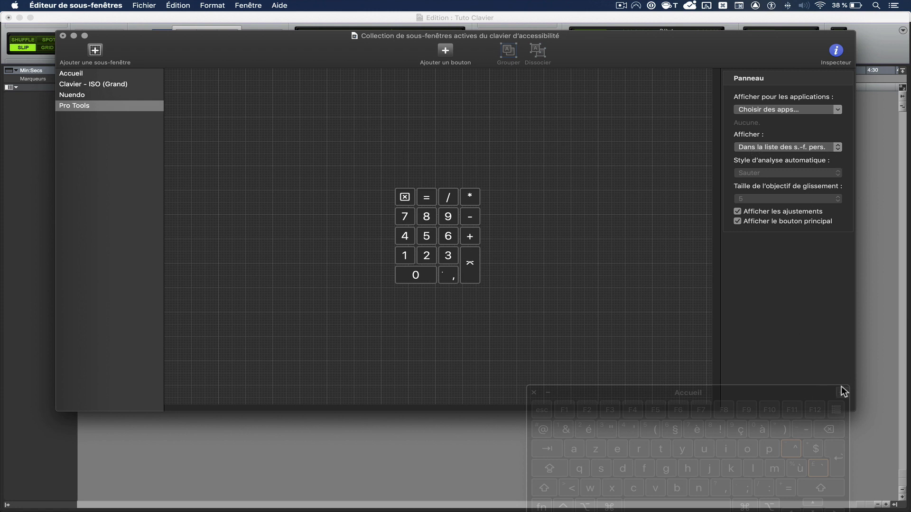
{"action": "left_click", "coordinate": [835, 412]}
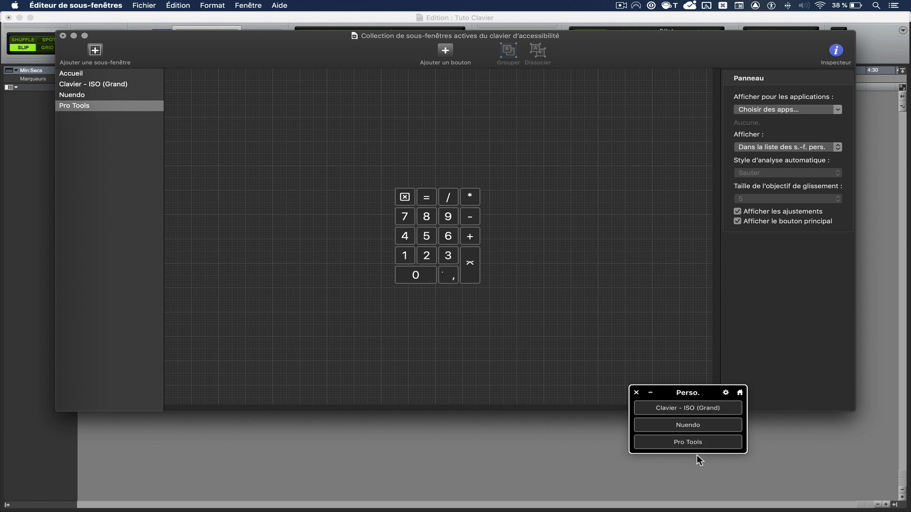
{"action": "left_click", "coordinate": [740, 394]}
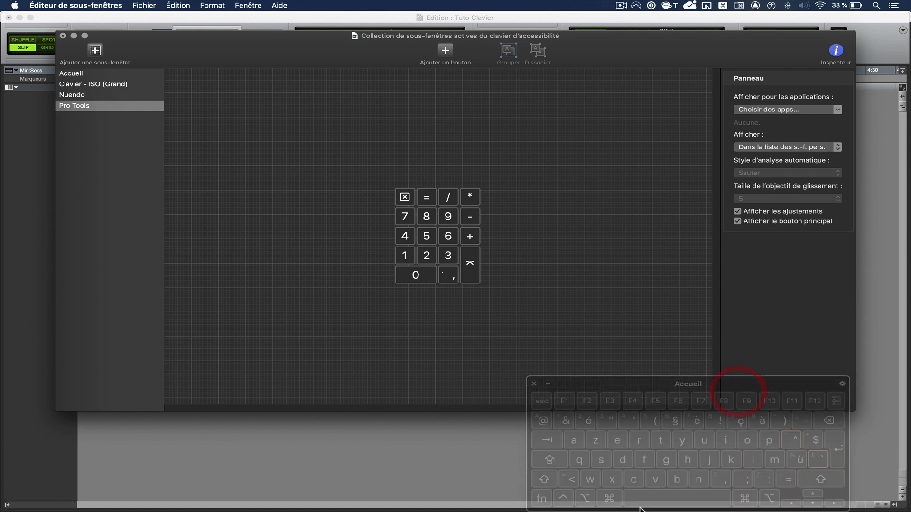
{"action": "left_click", "coordinate": [789, 149]}
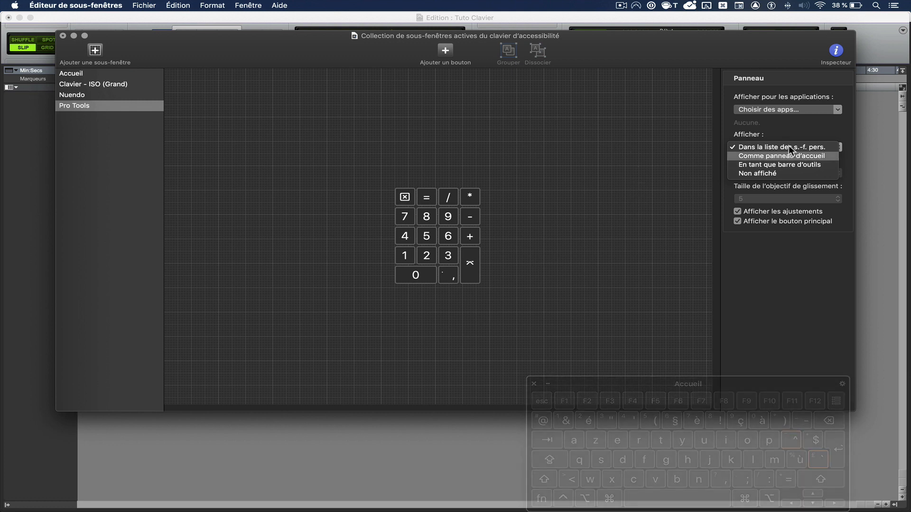
{"action": "left_click", "coordinate": [771, 383]}
Step: Raise the on-screen keyboard slightly and test how it reacts to Command, Option, Control and Shift combinations
{"action": "left_click_drag", "start_coordinate": [770, 384], "coordinate": [763, 365]}
{"action": "key", "text": "super+alt+ctrl"}
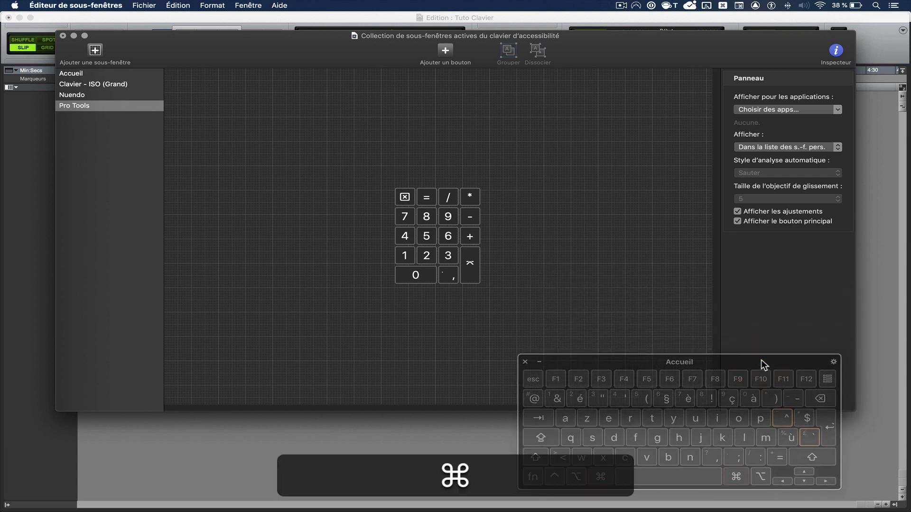
{"action": "key", "text": "ctrl+shift"}
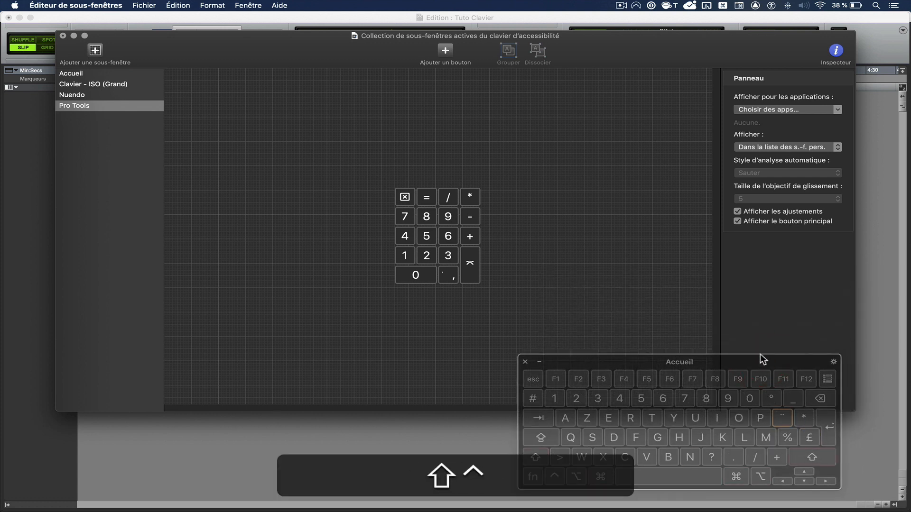
{"action": "key", "text": "ctrl+shift+alt"}
{"action": "key", "text": "ctrl+alt+super"}
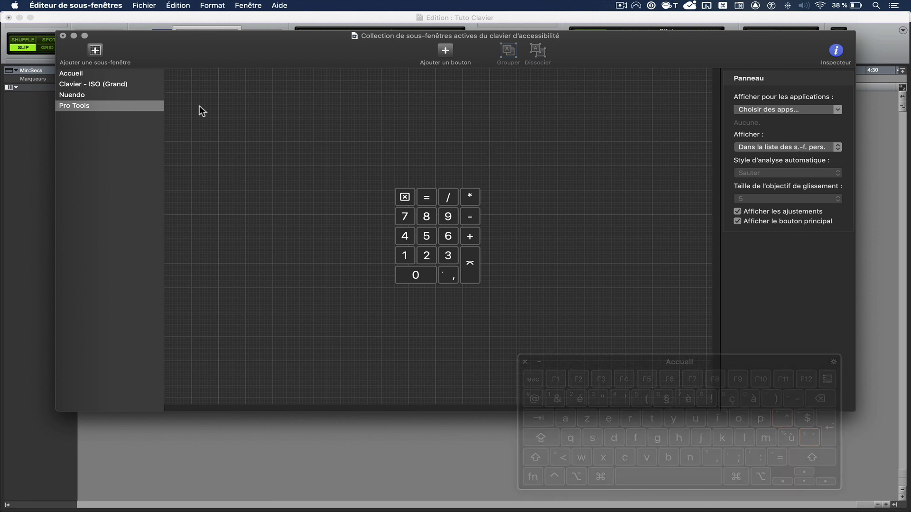
Step: Set the Pro Tools panel to display for the Pro Tools application
{"action": "left_click", "coordinate": [115, 106]}
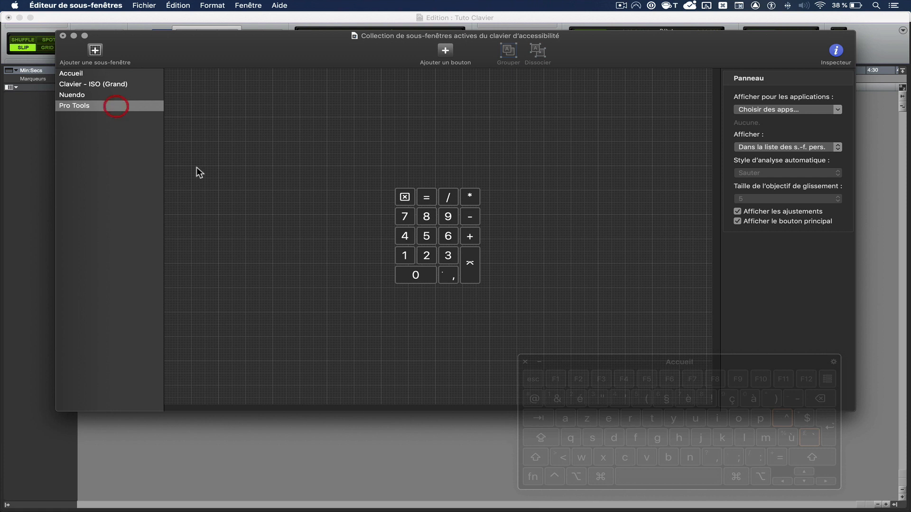
{"action": "left_click", "coordinate": [770, 109]}
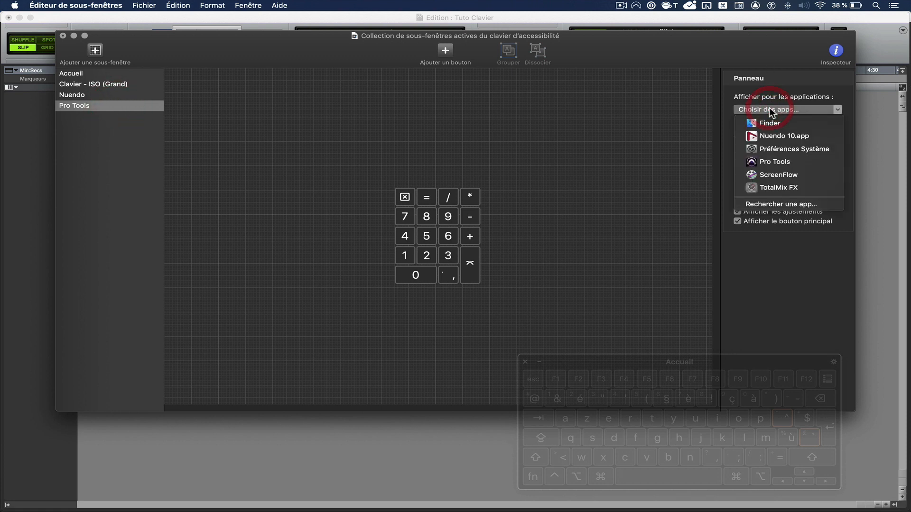
{"action": "left_click", "coordinate": [556, 245]}
{"action": "left_click", "coordinate": [804, 110]}
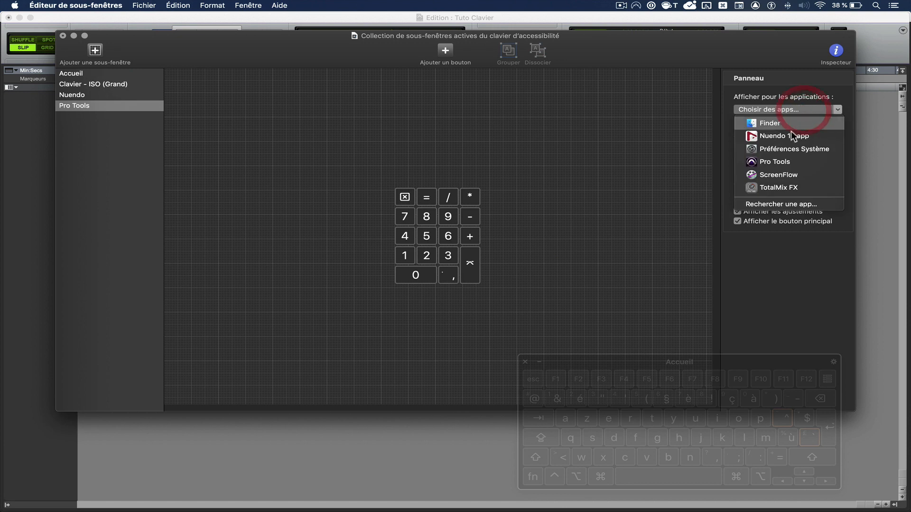
{"action": "left_click", "coordinate": [765, 162]}
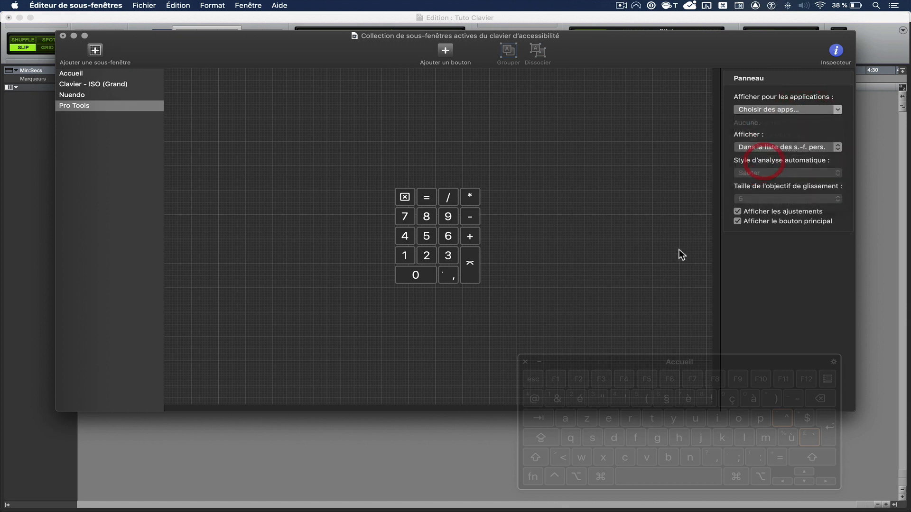
{"action": "left_click", "coordinate": [761, 110]}
{"action": "left_click", "coordinate": [784, 284]}
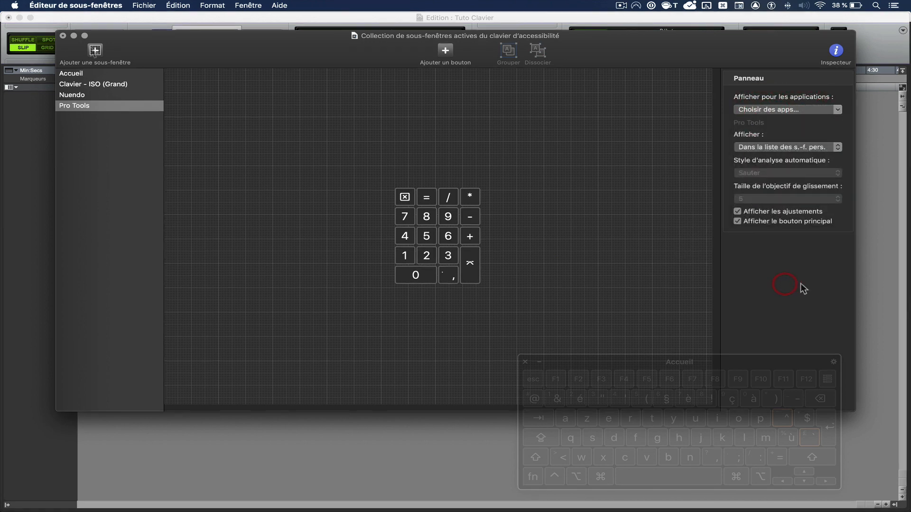
Step: Close the custom panel collection and discard its unsaved changes
{"action": "left_click", "coordinate": [63, 34]}
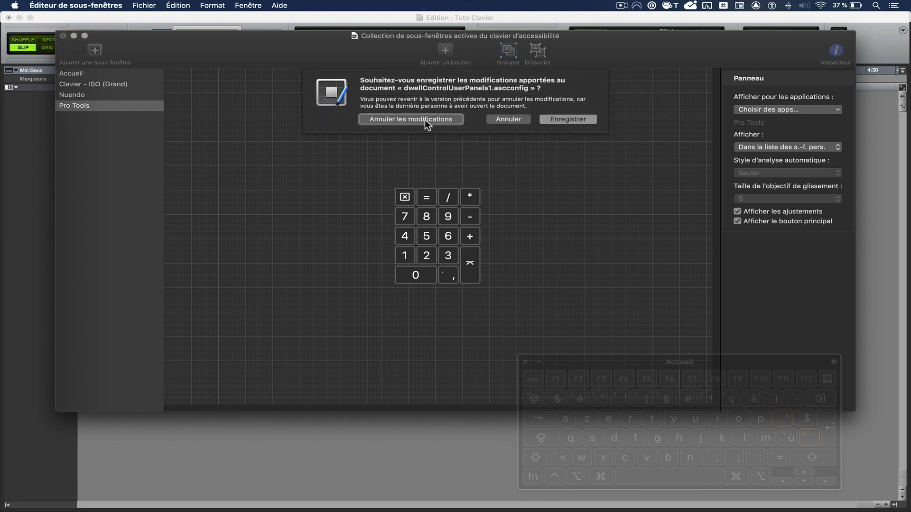
{"action": "left_click", "coordinate": [423, 119]}
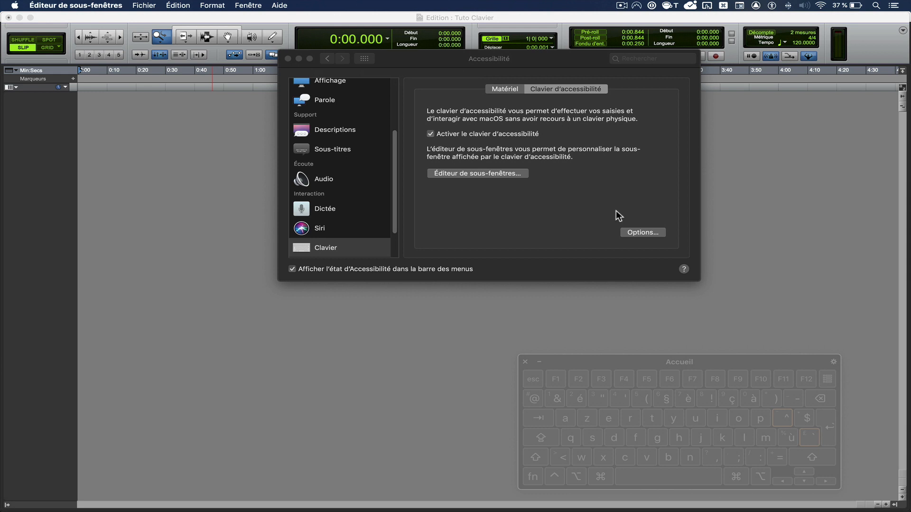
Step: Review the Accessibility Keyboard's general and hot corner options, test the home panel corner, and move the on-screen keyboard up
{"action": "left_click", "coordinate": [641, 231]}
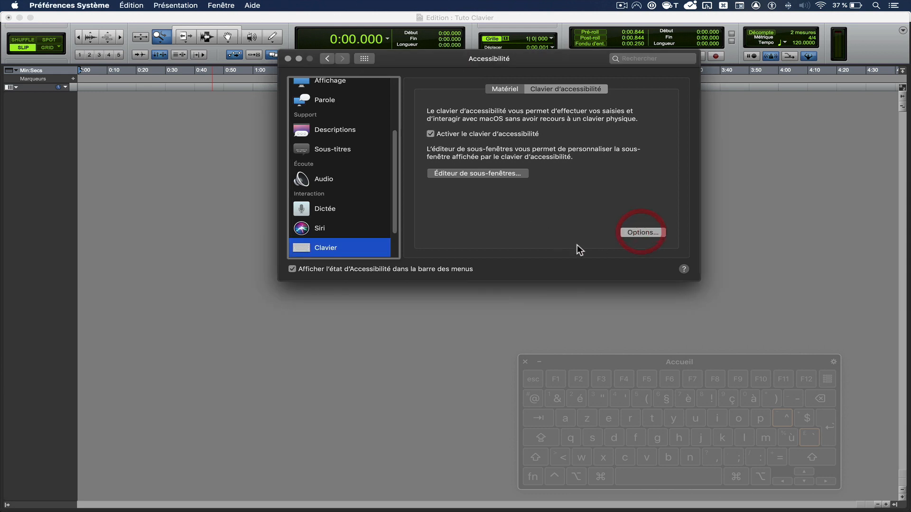
{"action": "left_click", "coordinate": [636, 232]}
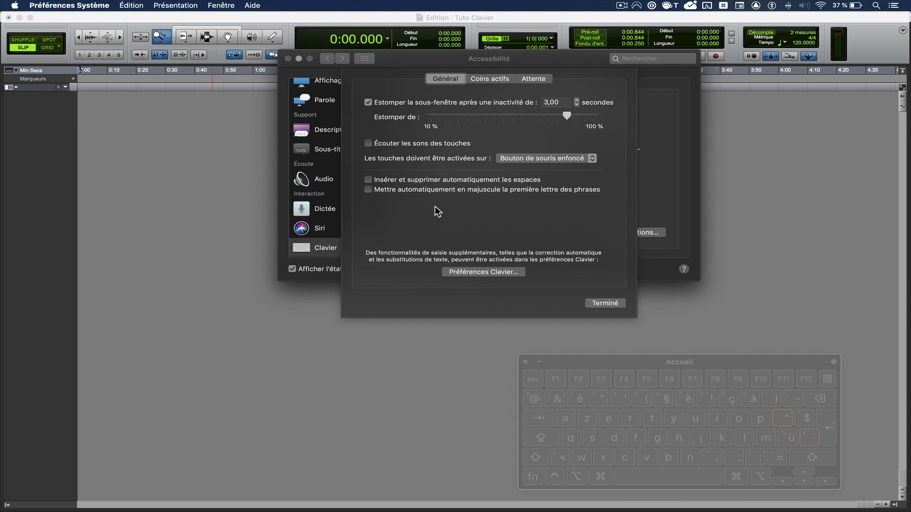
{"action": "left_click", "coordinate": [479, 80]}
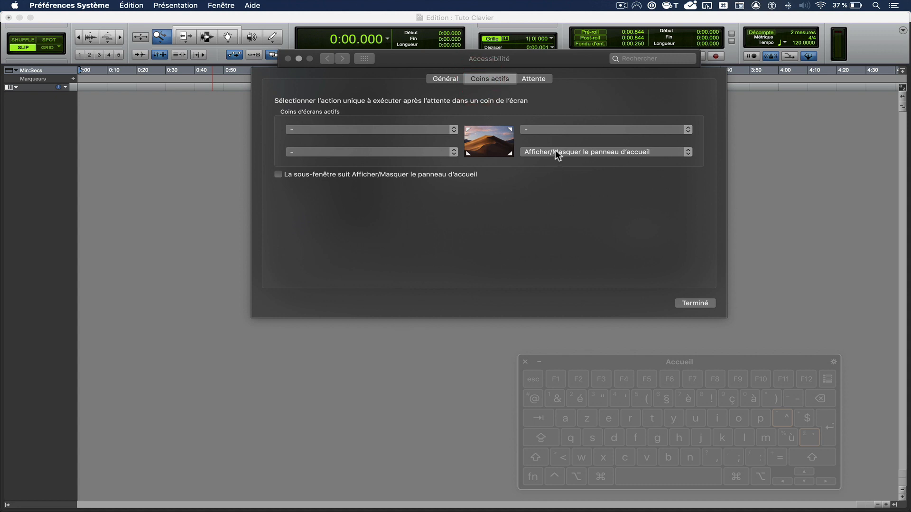
{"action": "mouse_move", "coordinate": [910, 510]}
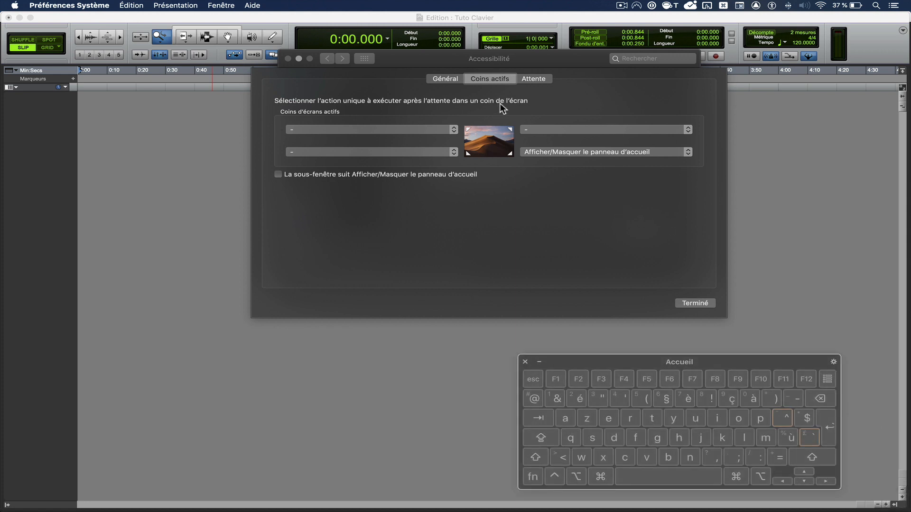
{"action": "left_click_drag", "start_coordinate": [586, 353], "coordinate": [585, 287]}
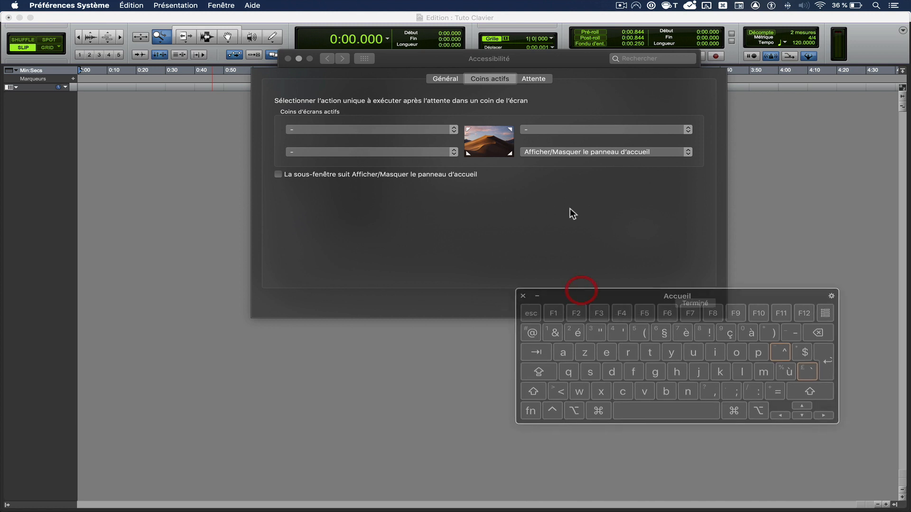
Step: Examine the Accessibility Keyboard's dwell options, test the home panel corner again, and finish with the options dialog
{"action": "left_click", "coordinate": [533, 80]}
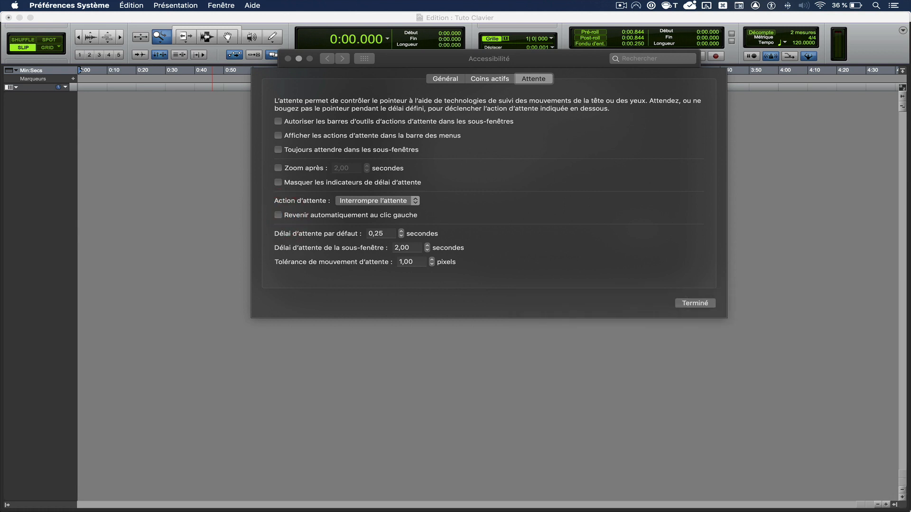
{"action": "mouse_move", "coordinate": [910, 511]}
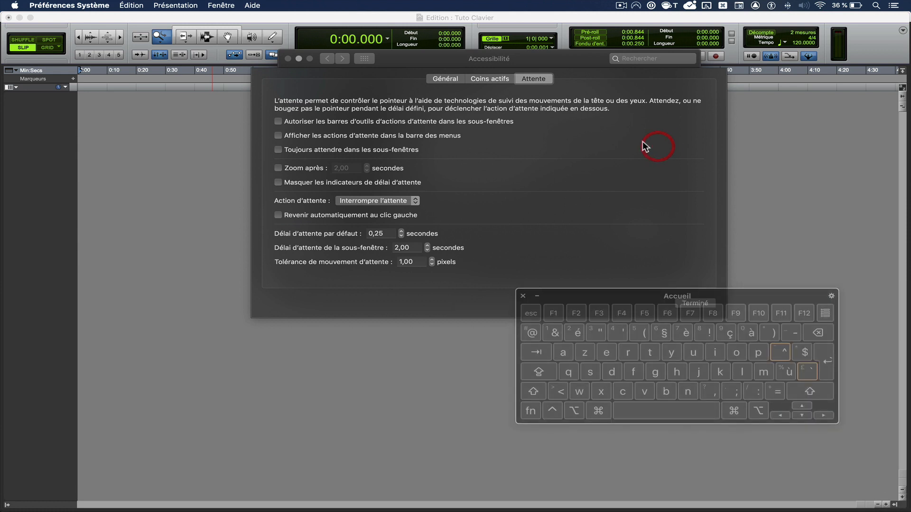
{"action": "left_click", "coordinate": [685, 298]}
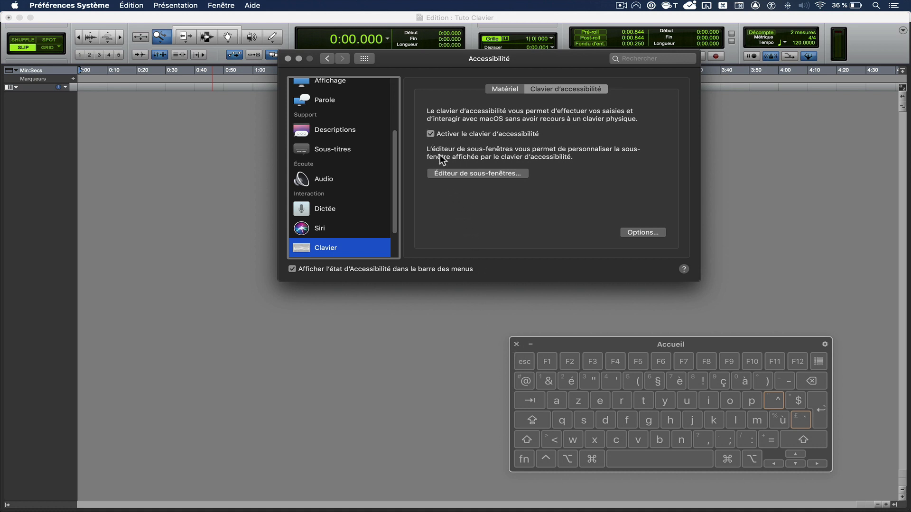
Step: Close and re-enable the on-screen keyboard, and try minimizing and restoring it
{"action": "left_click", "coordinate": [517, 345]}
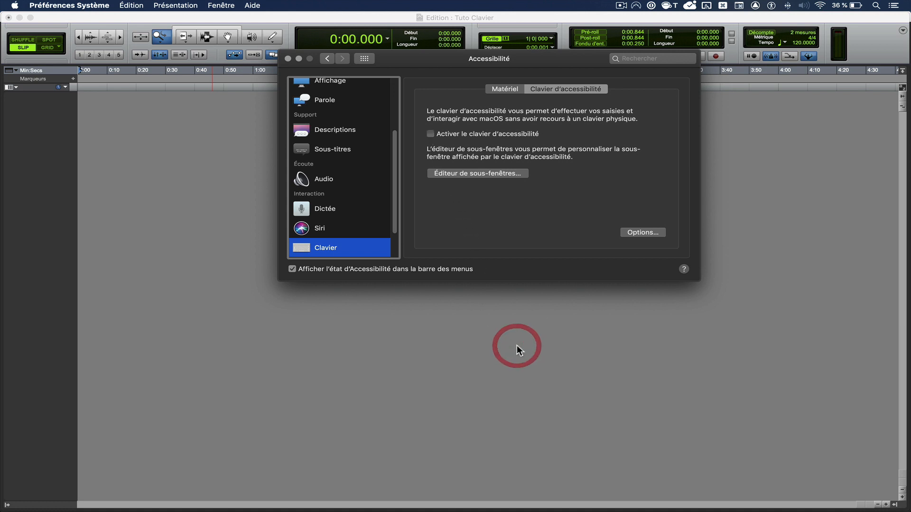
{"action": "left_click", "coordinate": [430, 134]}
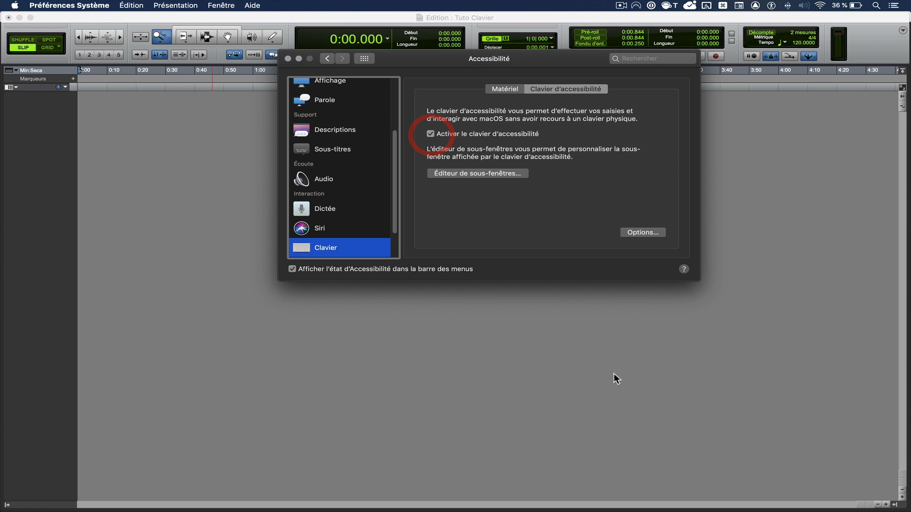
{"action": "mouse_move", "coordinate": [910, 511]}
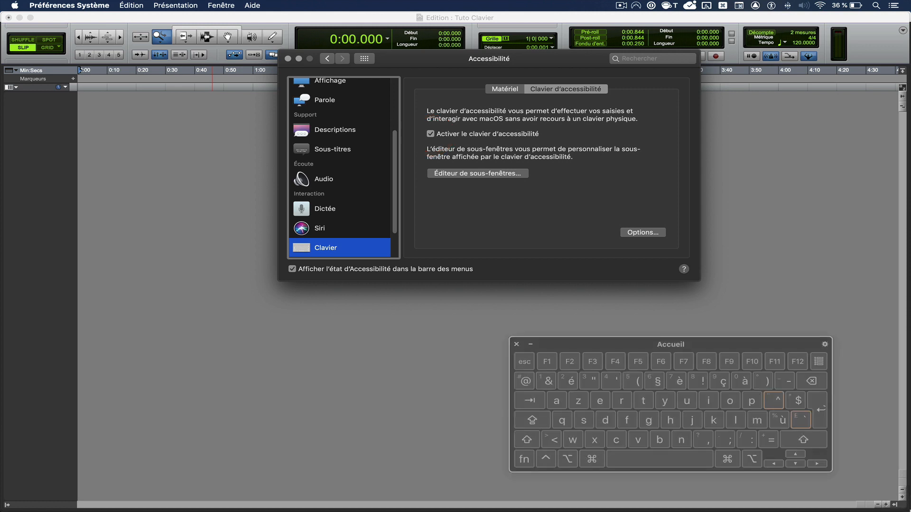
{"action": "left_click", "coordinate": [531, 344]}
{"action": "left_click", "coordinate": [861, 51]}
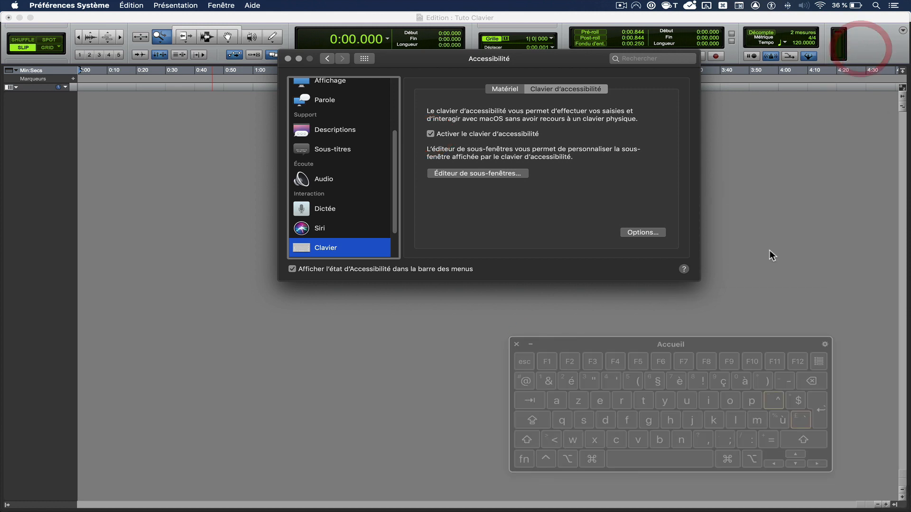
Step: Close the Accessibility preferences and test Command with the keypad digits in Pro Tools, opening Memory Locations, Transport, Session Setup, Big Counter and Video Universe
{"action": "left_click", "coordinate": [288, 58]}
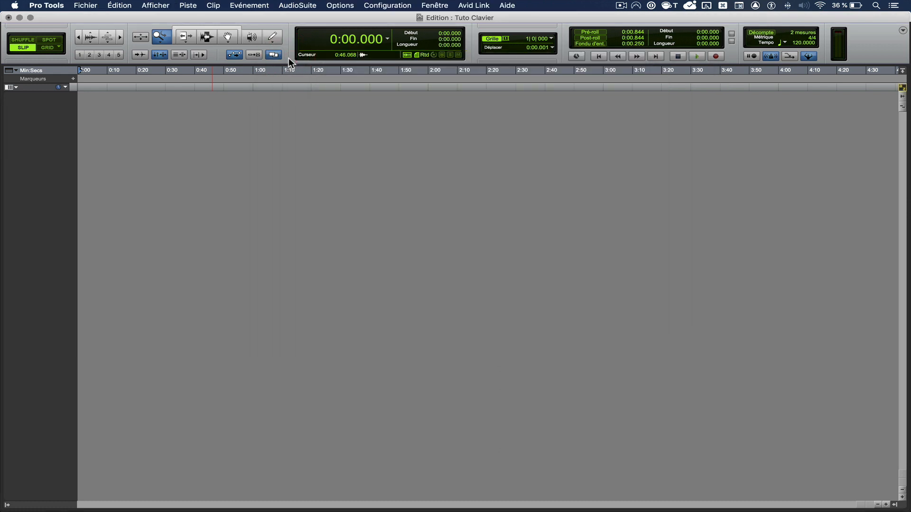
{"action": "mouse_move", "coordinate": [910, 511]}
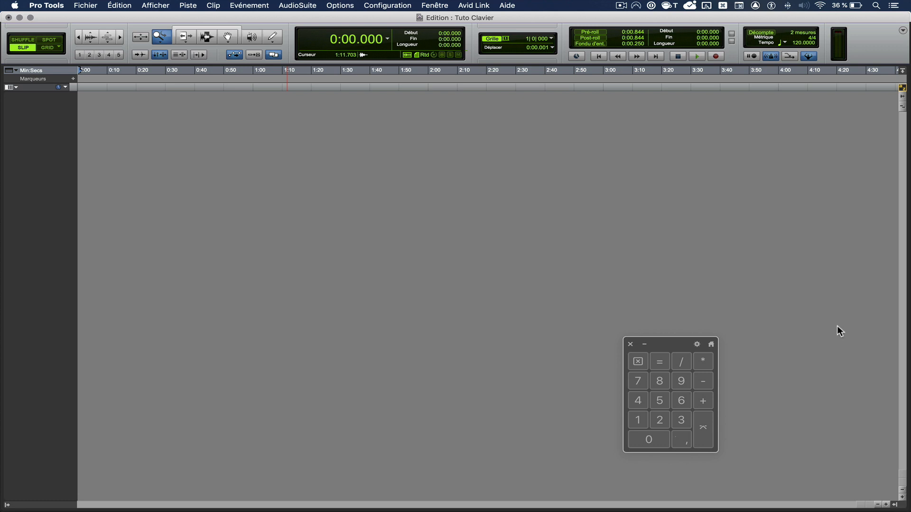
{"action": "left_click", "coordinate": [659, 401], "text": "super"}
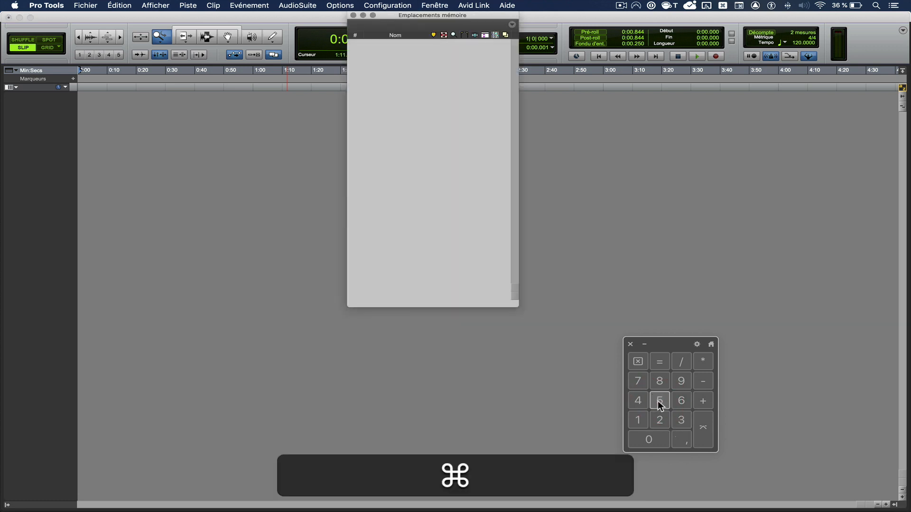
{"action": "left_click", "coordinate": [637, 420], "text": "super"}
{"action": "left_click", "coordinate": [660, 420], "text": "super"}
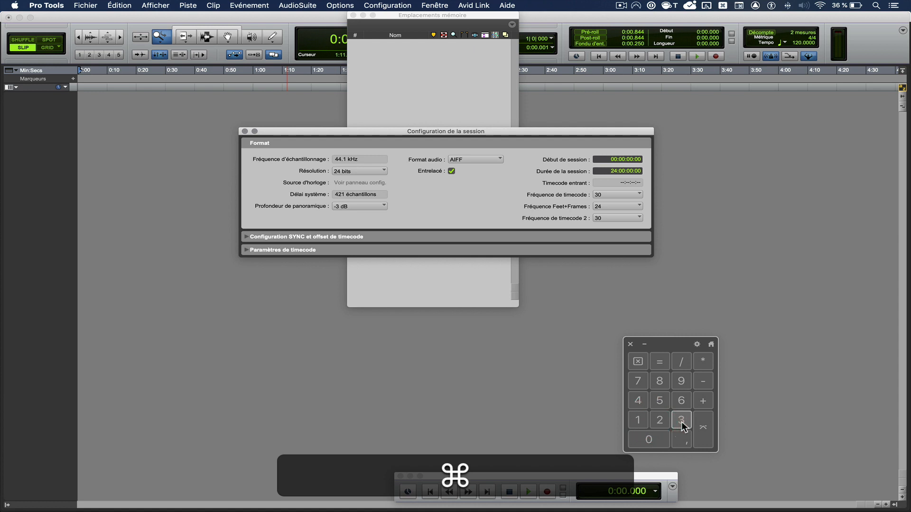
{"action": "left_click", "coordinate": [681, 420], "text": "super"}
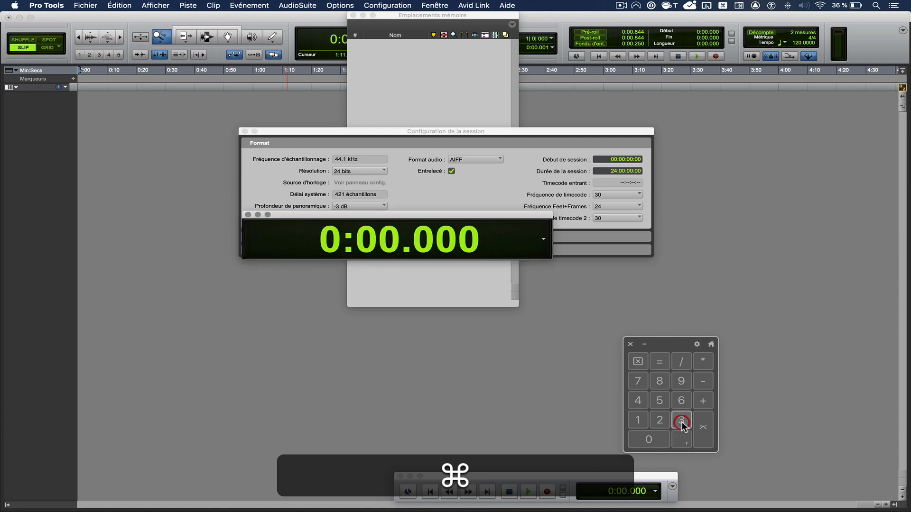
{"action": "left_click", "coordinate": [658, 381], "text": "super"}
{"action": "left_click", "coordinate": [638, 382], "text": "super"}
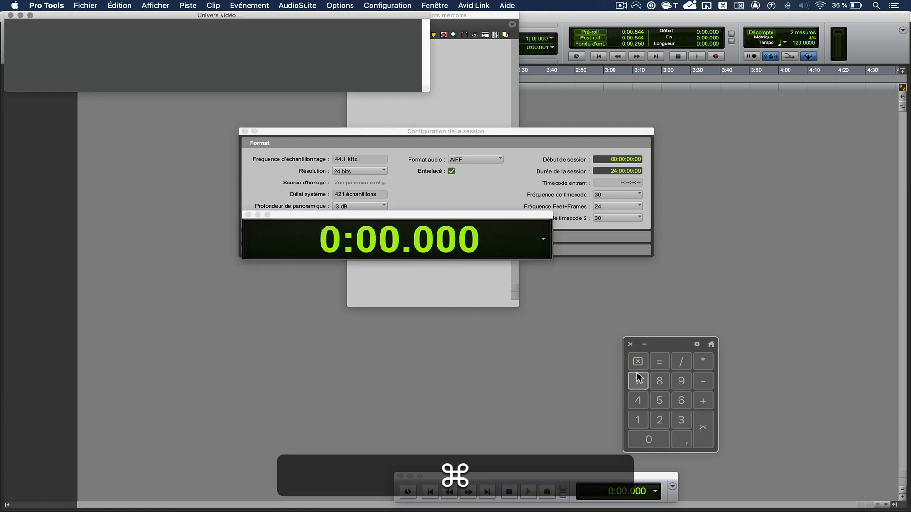